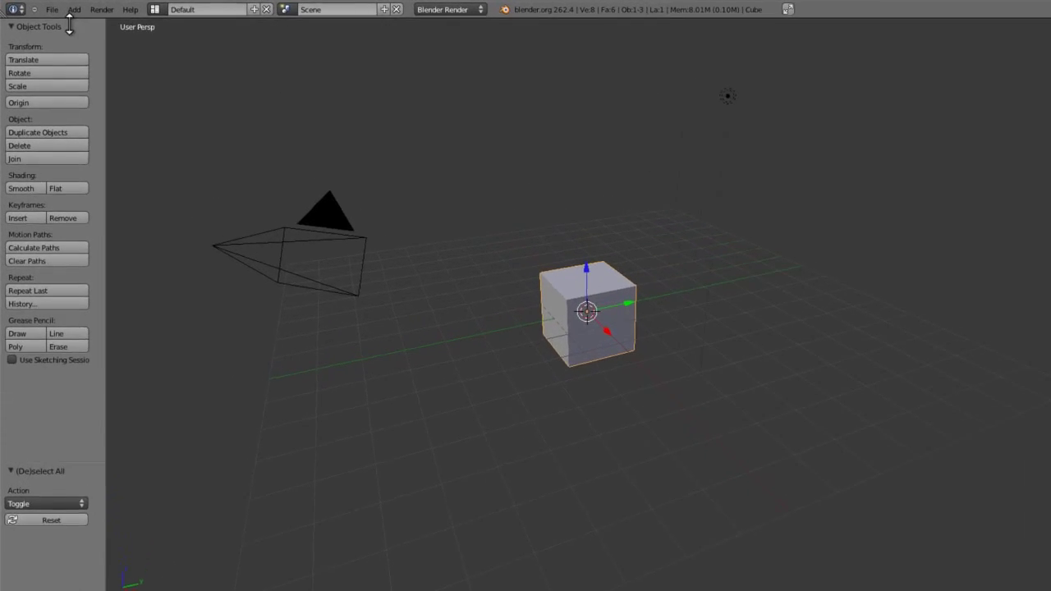
Step: Examine the Input section of the User Preferences, including the mouse button assigned for selection, and leave the preferences
click(43, 8)
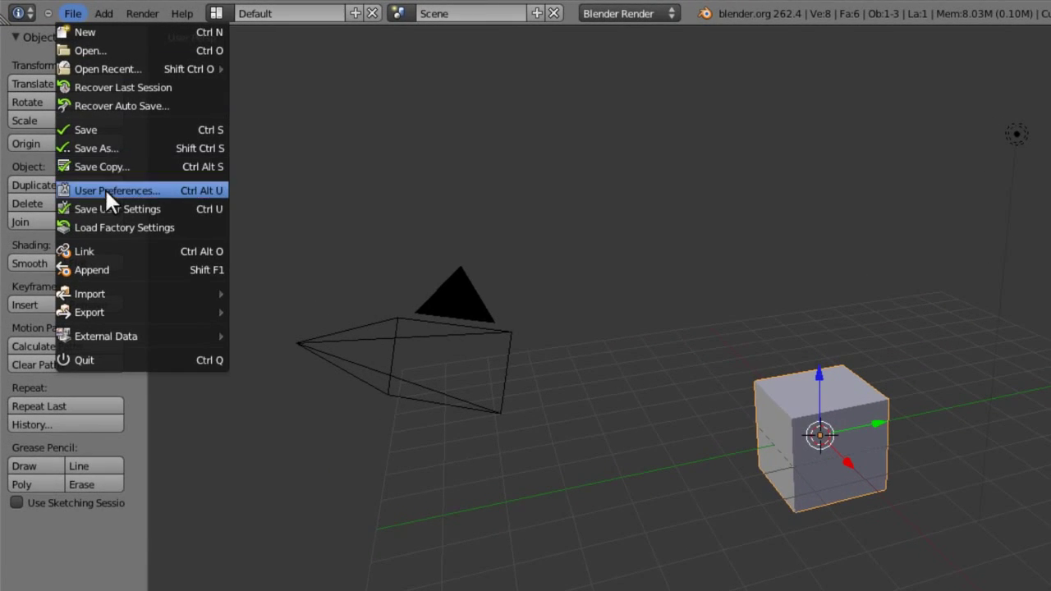
click(105, 188)
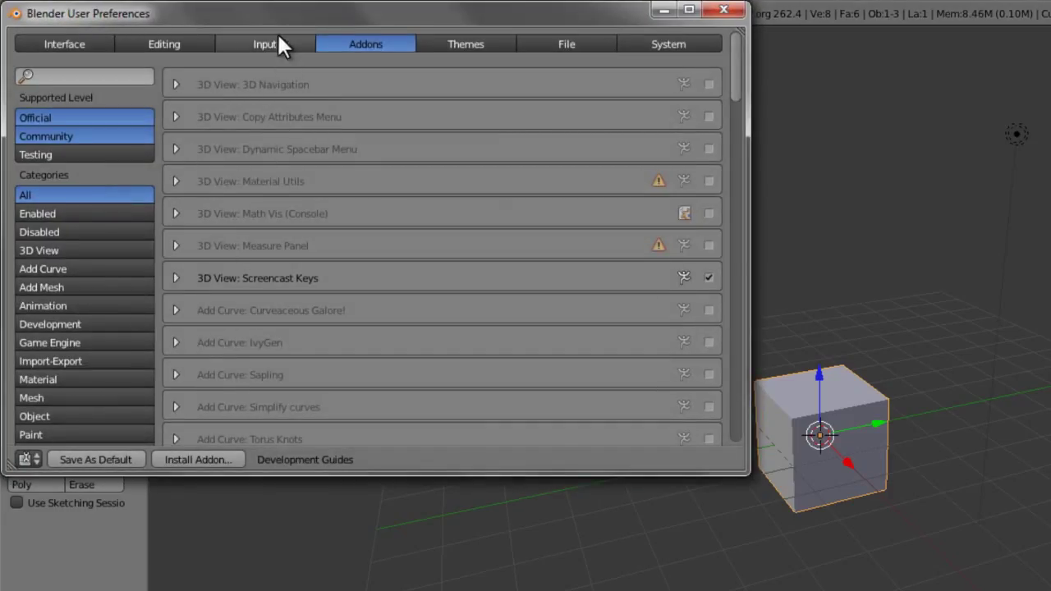
click(277, 38)
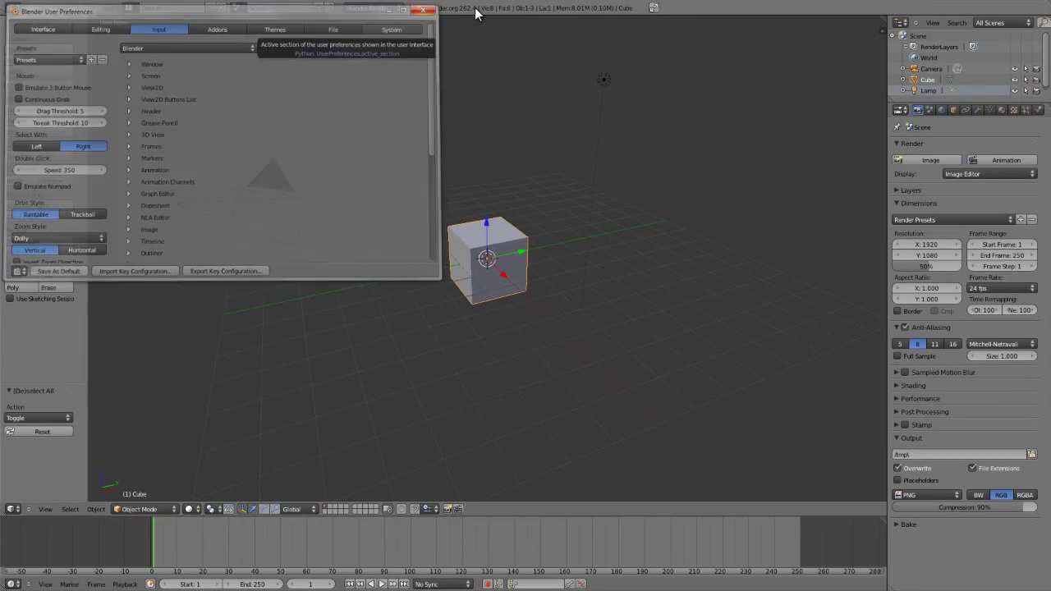
click(469, 7)
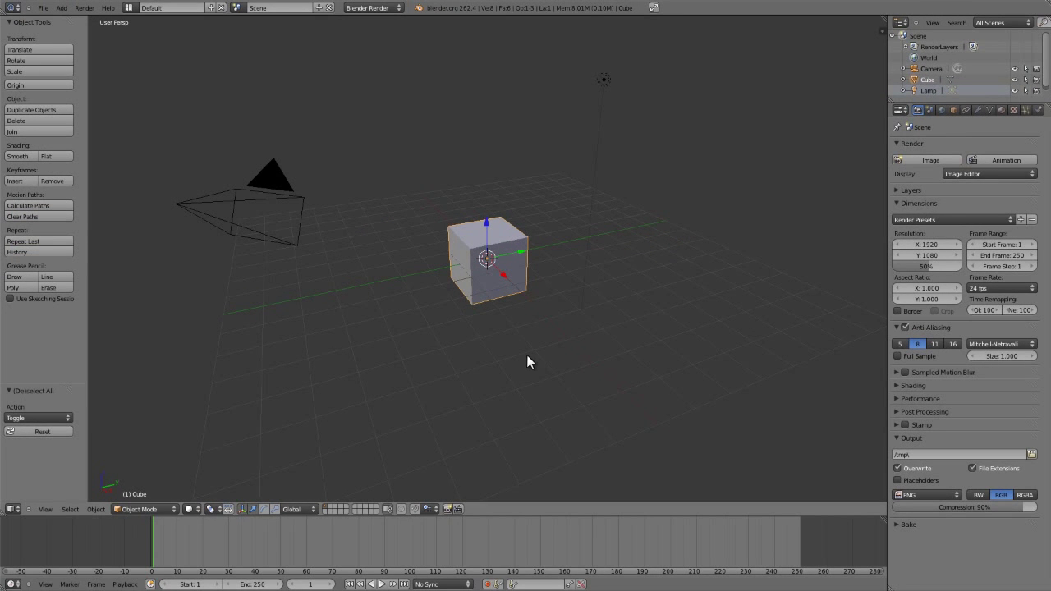
Step: Select the camera, the cube and the lamp individually, one after another, in the 3D view
right_click(232, 215)
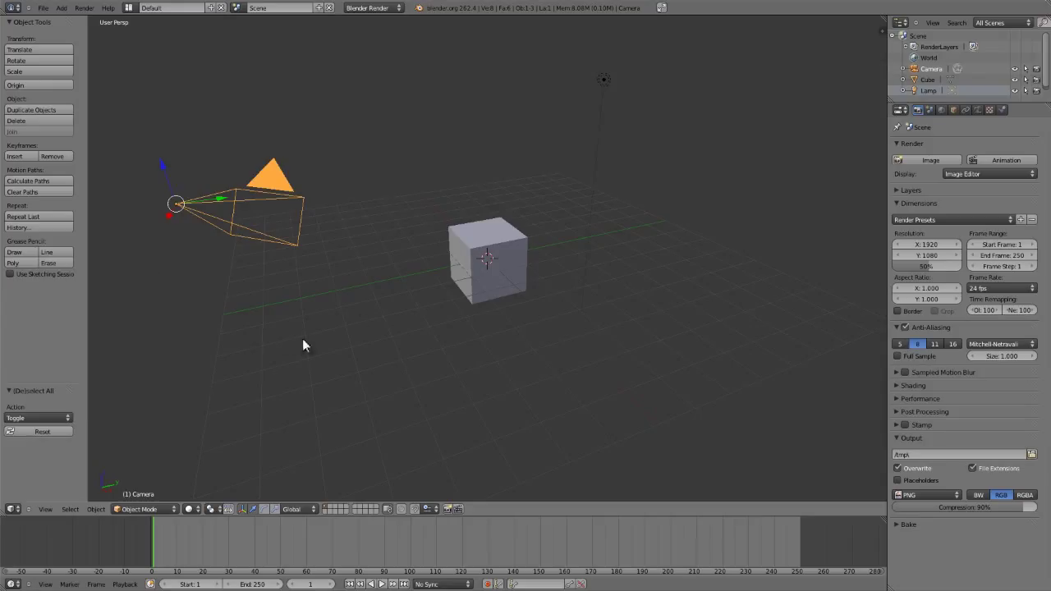
right_click(502, 265)
right_click(606, 81)
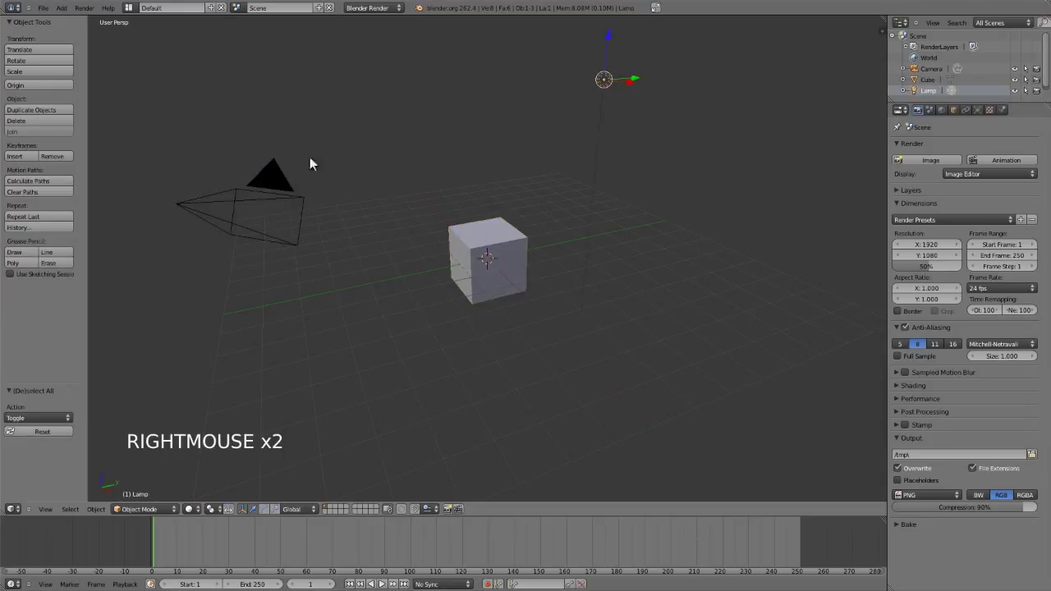
Step: Select the camera, cube and lamp together in the 3D view, make the camera active and remove it from the selection
right_click(234, 196)
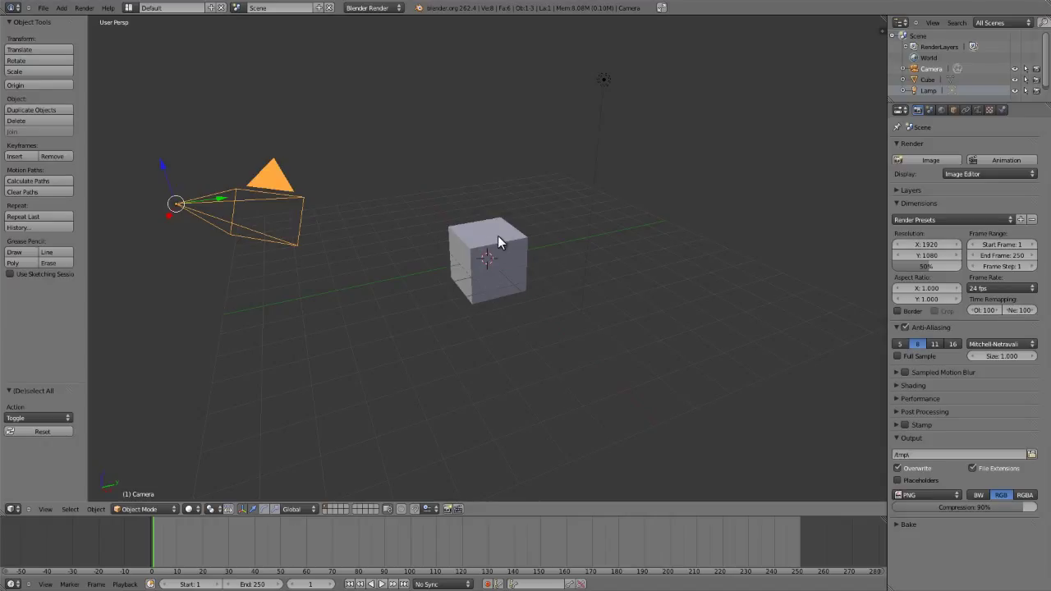
shift+right_click(482, 251)
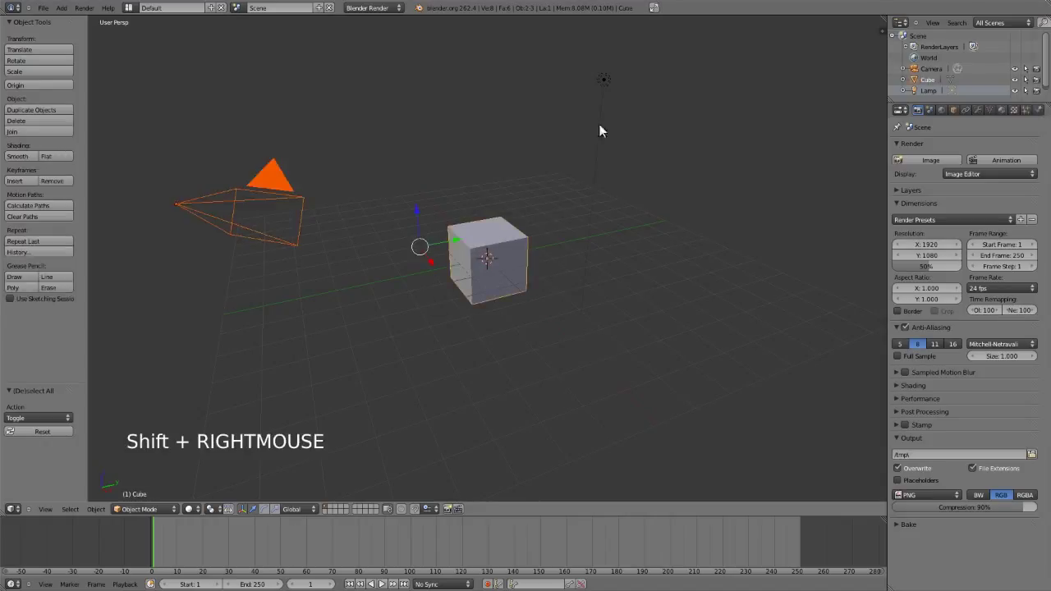
shift+right_click(603, 75)
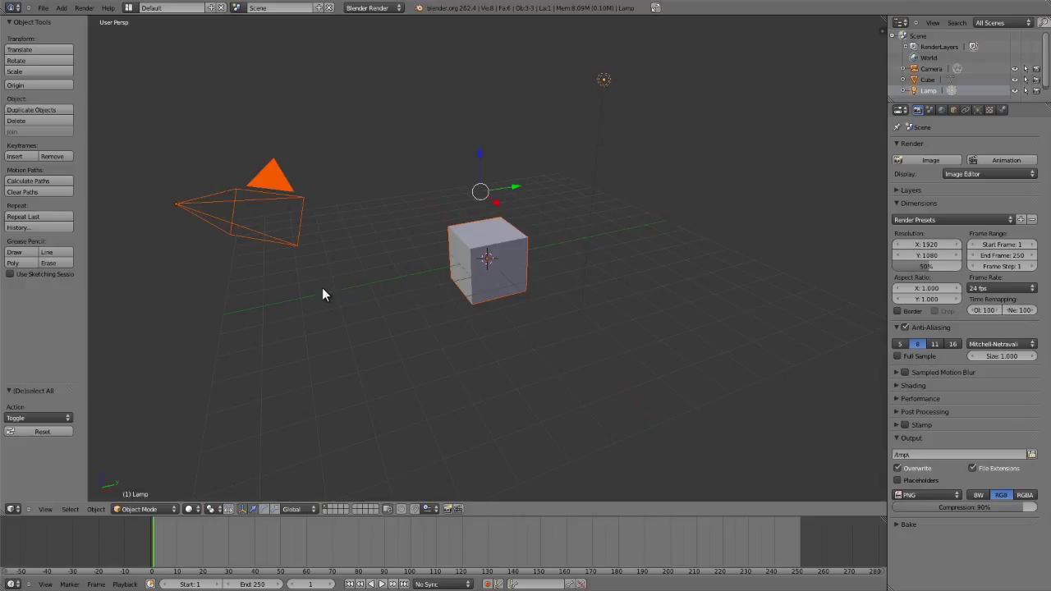
shift+right_click(179, 205)
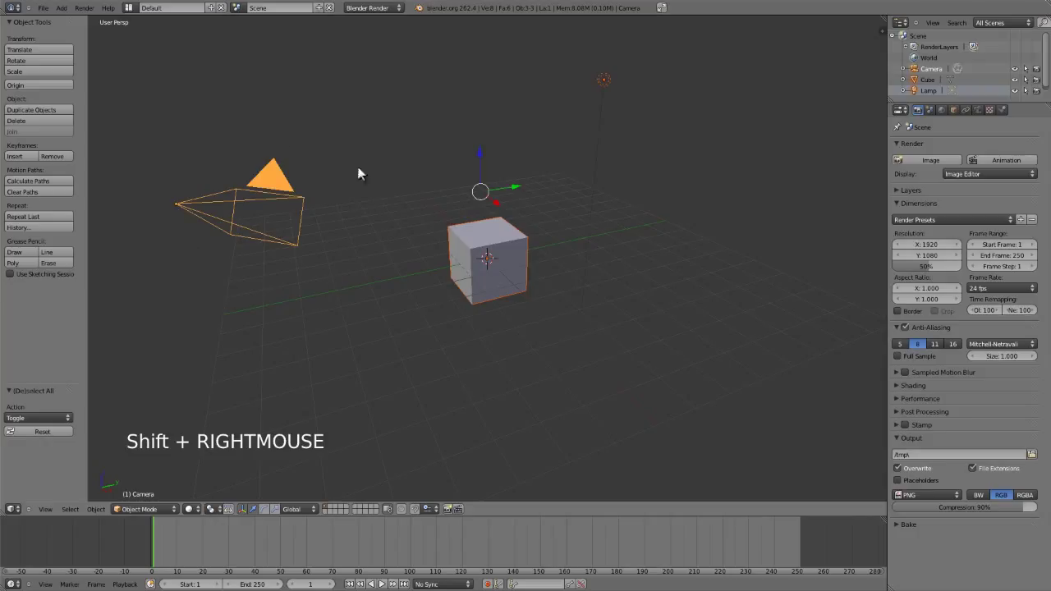
shift+right_click(204, 207)
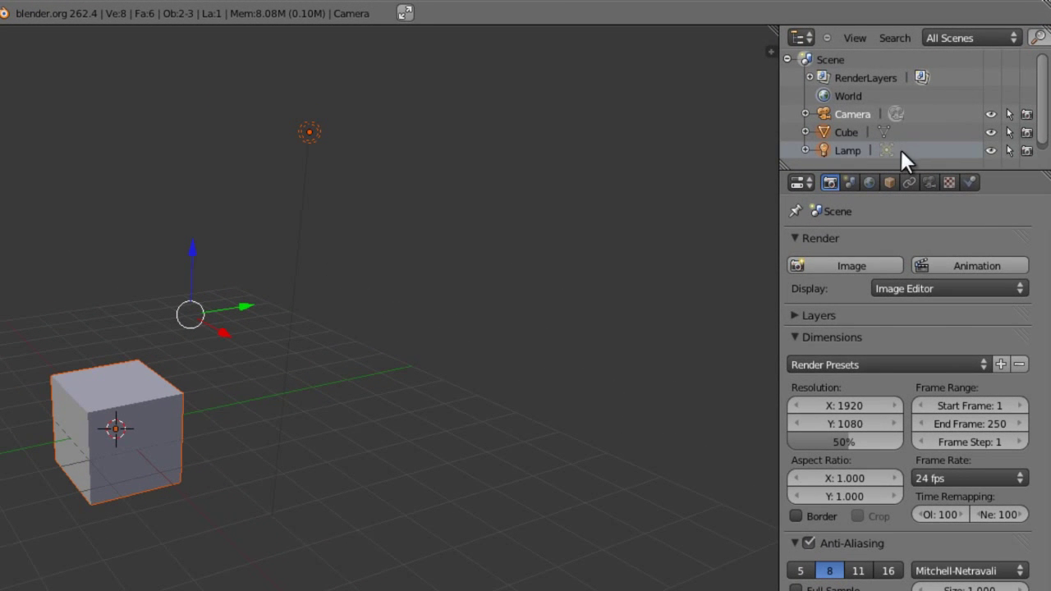
Step: Select the cube and the camera alternately in the Outliner, ending on the cube, and deselect it through its object operations
click(852, 130)
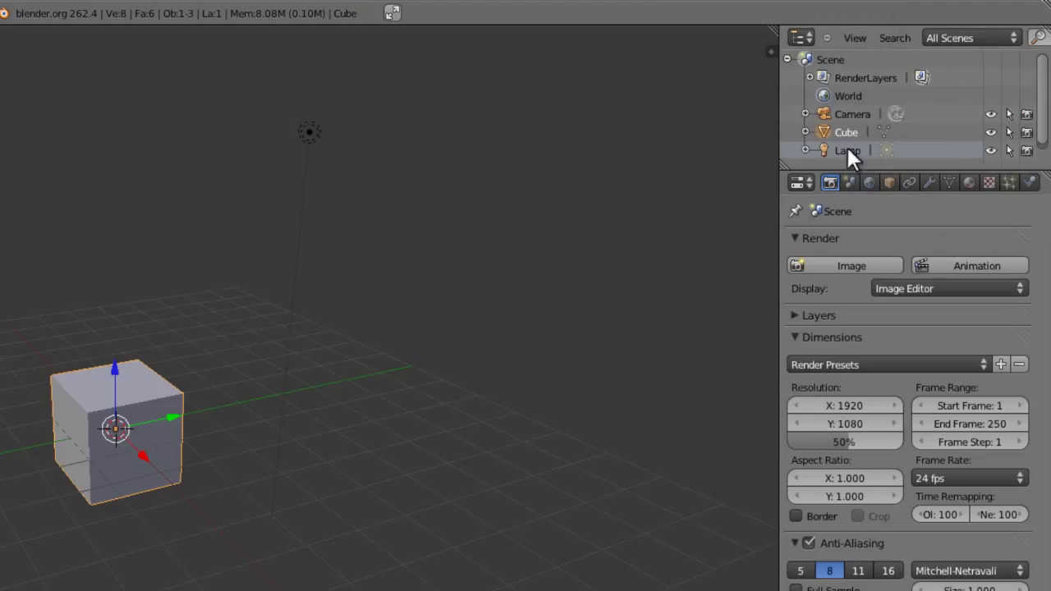
click(851, 113)
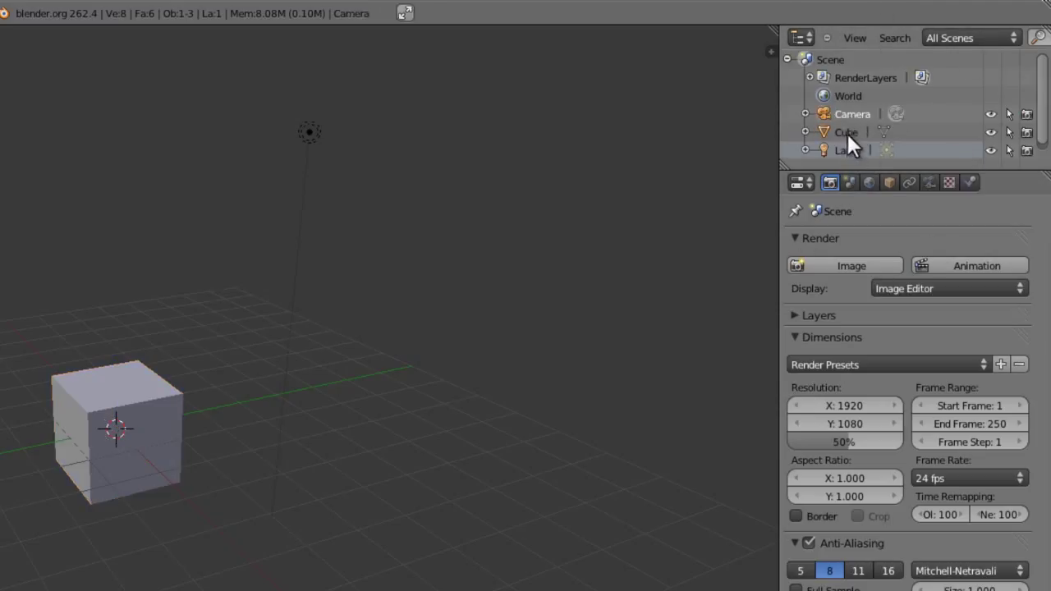
click(847, 133)
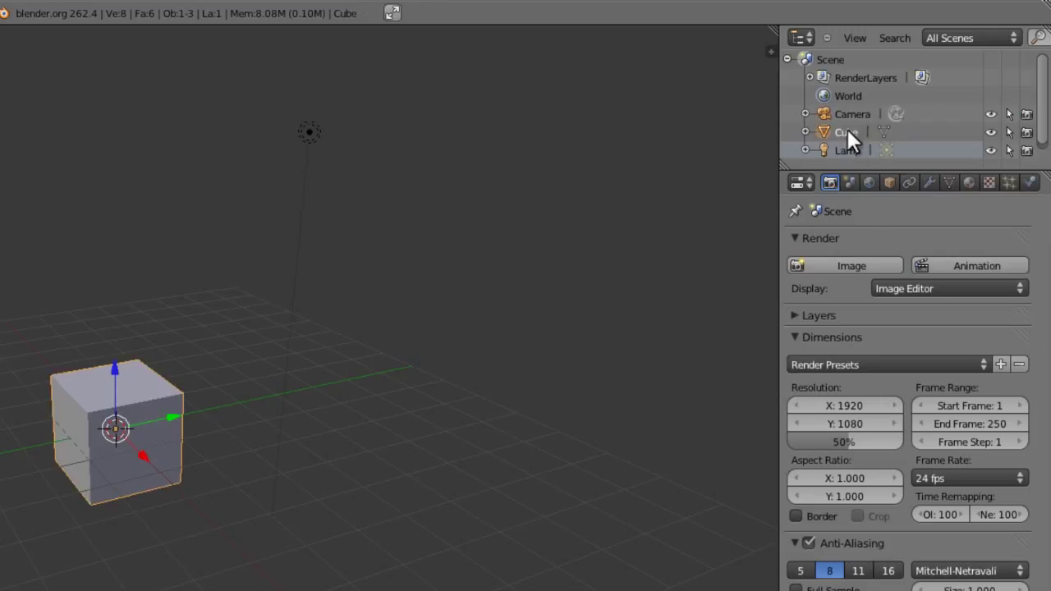
right_click(847, 130)
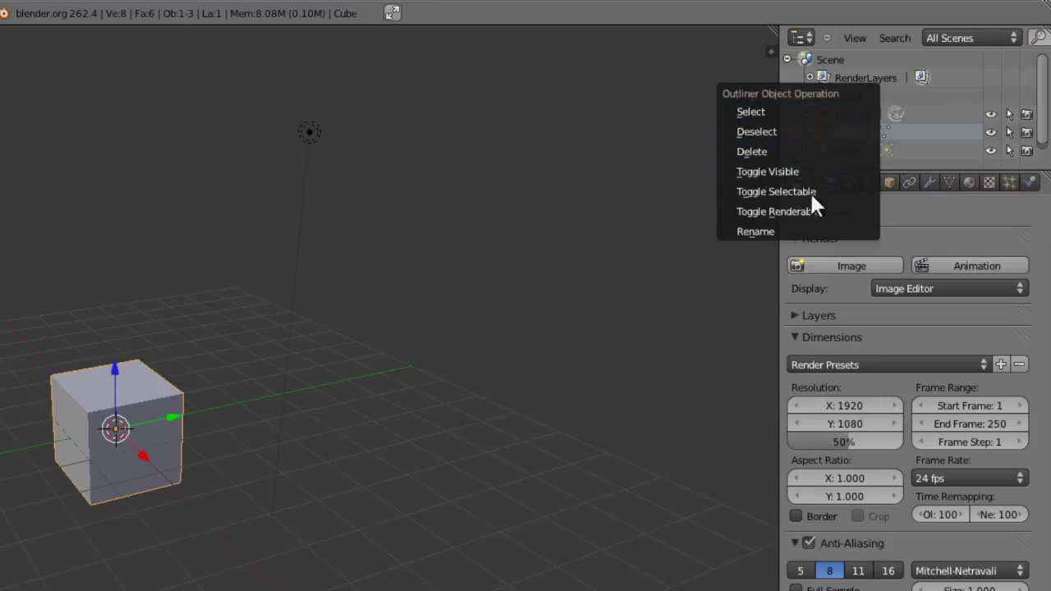
click(782, 132)
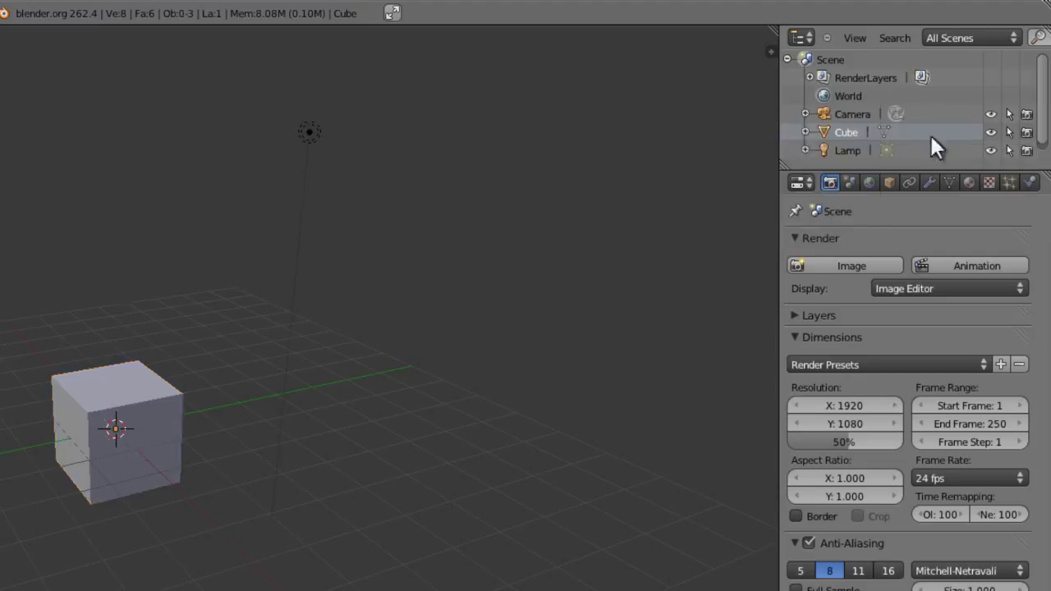
Step: Select the lamp in the Outliner and add the camera and cube to the selection
click(845, 149)
shift+click(851, 112)
shift+click(847, 132)
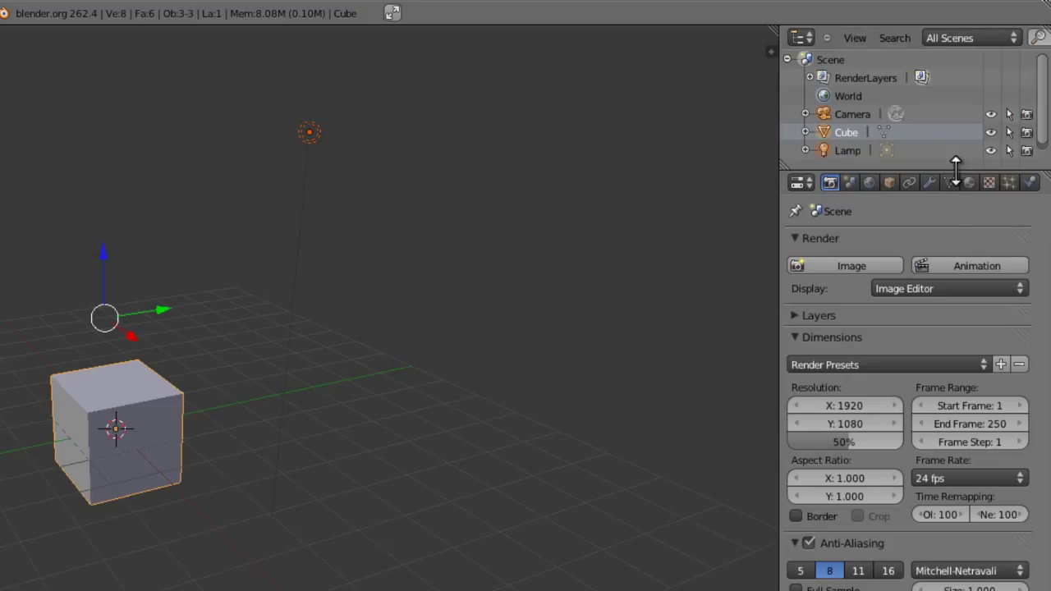
Step: Enlarge the Outliner temporarily to border-select the camera, cube and lamp entries, and shrink it again
drag(957, 170, 900, 514)
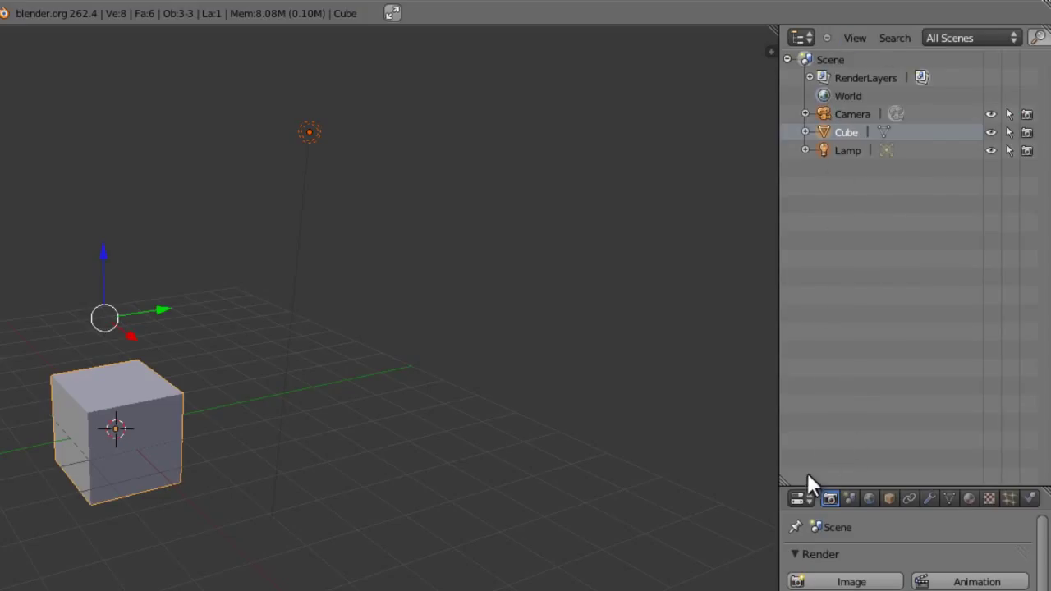
mouse_move(805, 464)
mouse_down()
mouse_move(914, 333)
mouse_move(856, 476)
mouse_move(797, 472)
mouse_up()
drag(808, 426, 903, 91)
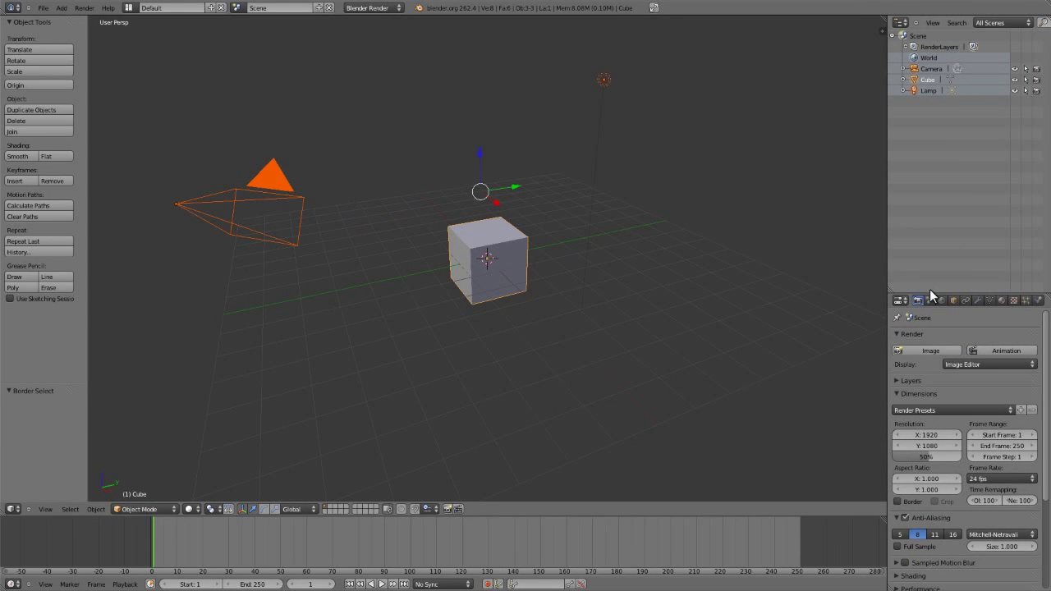
drag(928, 293, 937, 121)
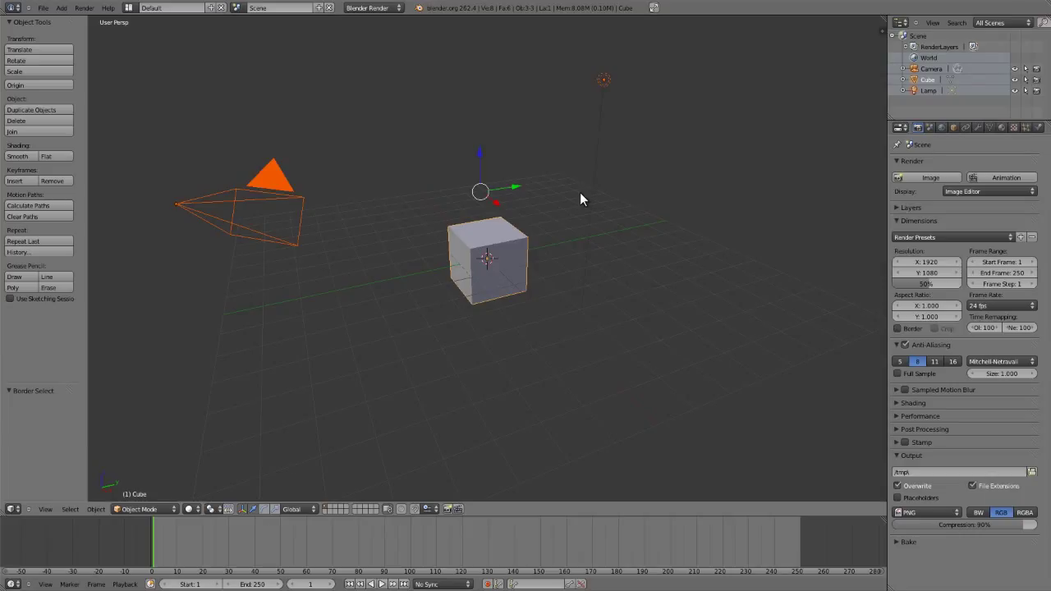
Step: Toggle the selection of all objects in the 3D view, ending with everything deselected
key(a)
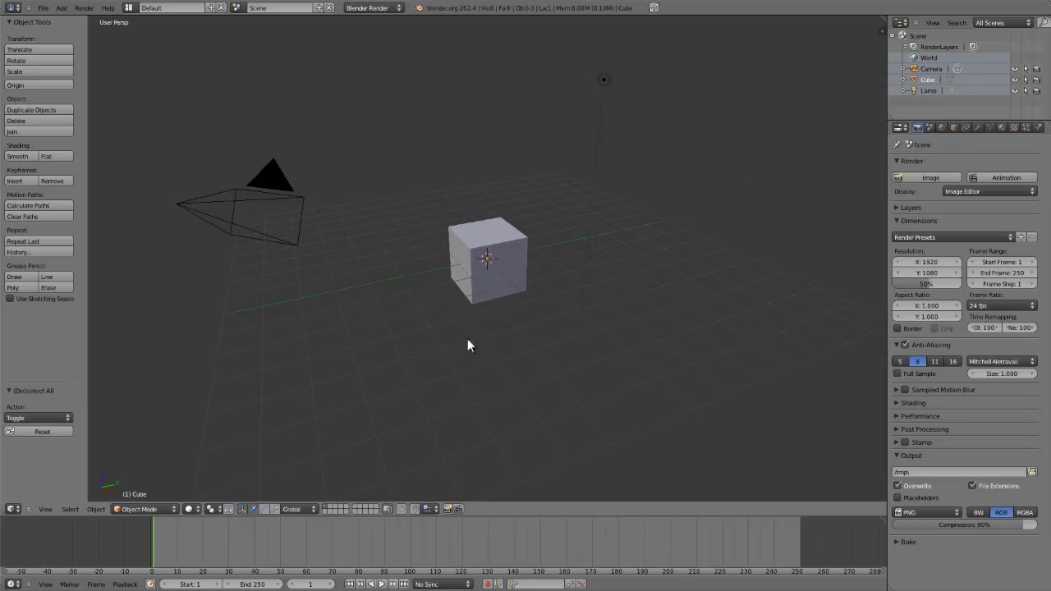
key(a)
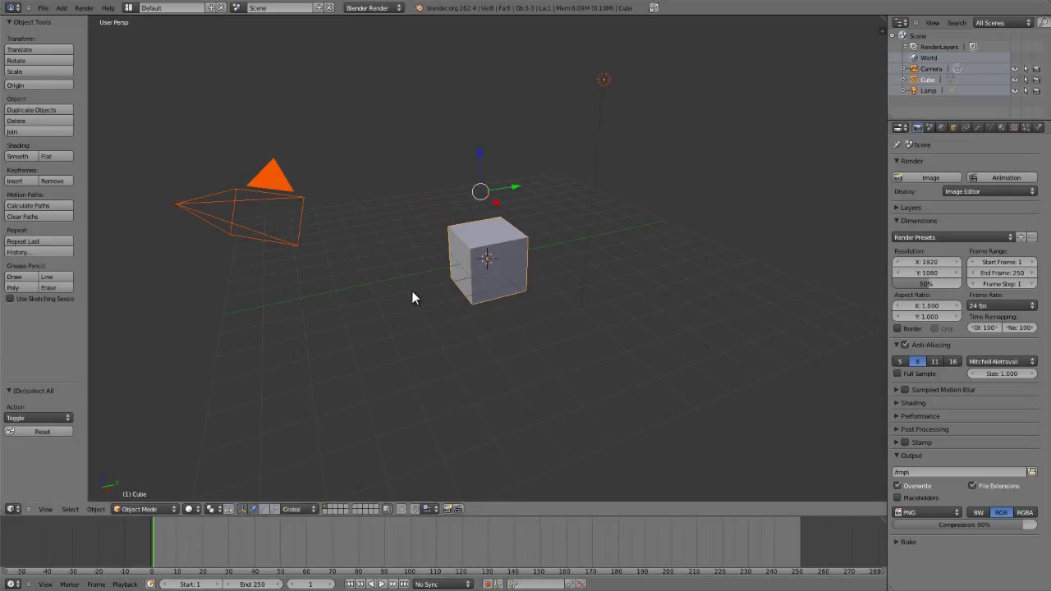
key(a)
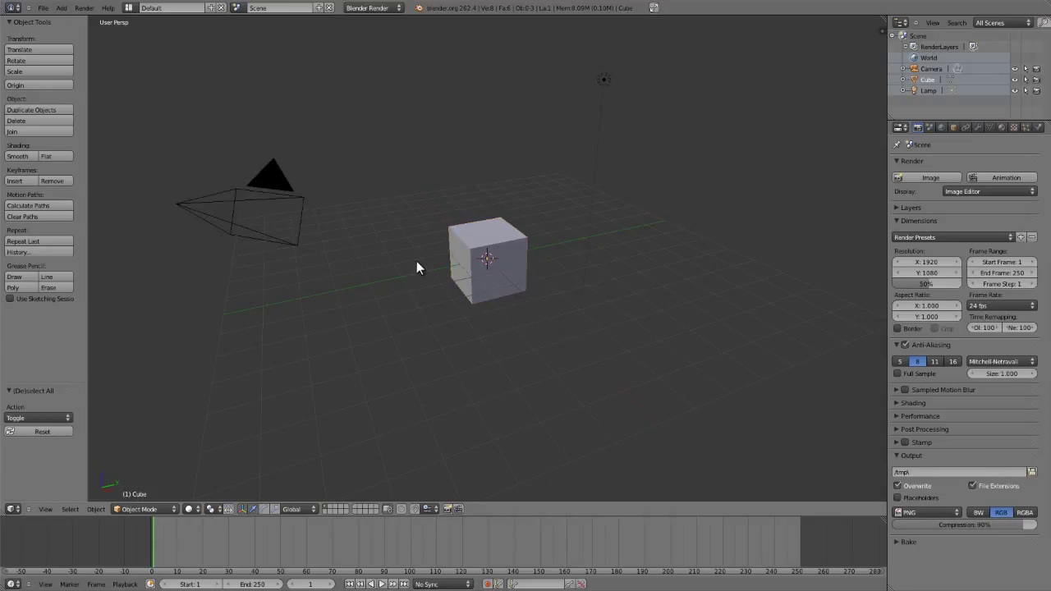
Step: Select the camera in the 3D view and clear the selection again
right_click(228, 190)
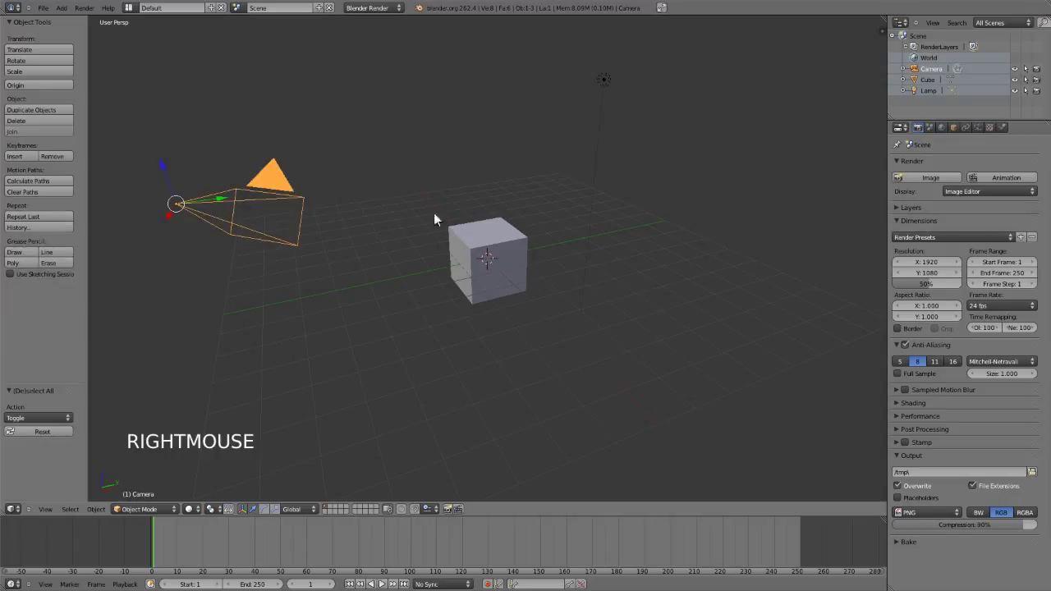
right_click(529, 219)
key(a)
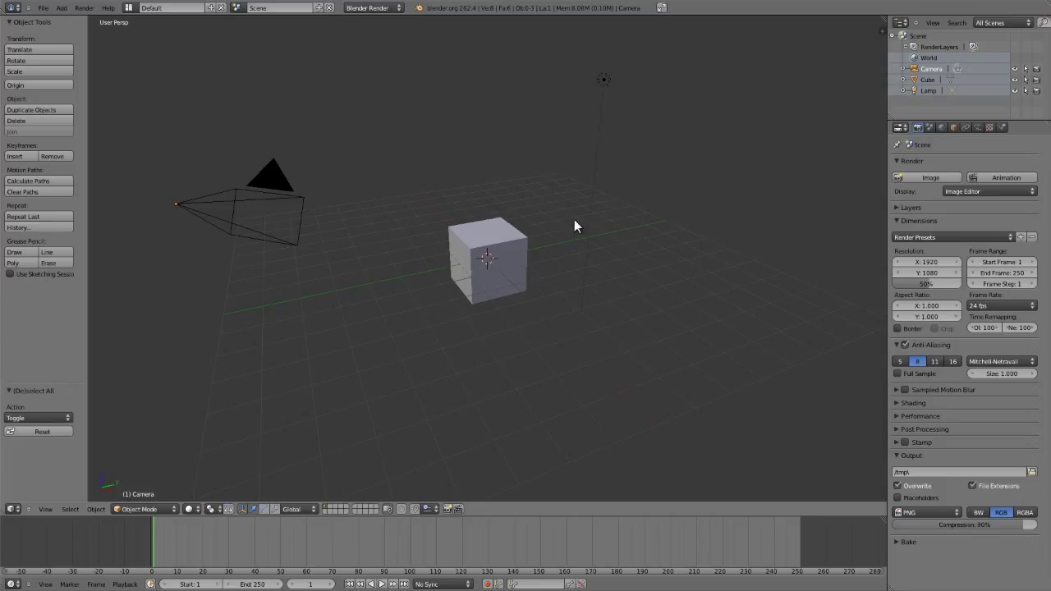
Step: Lasso-select the camera and lamp in the 3D view, leaving out the cube, and clear the selection
mouse_move(605, 351)
ctrl+mouse_down()
mouse_move(671, 281)
mouse_move(690, 188)
mouse_move(672, 83)
mouse_move(620, 38)
mouse_move(545, 49)
mouse_move(389, 209)
ctrl+mouse_up()
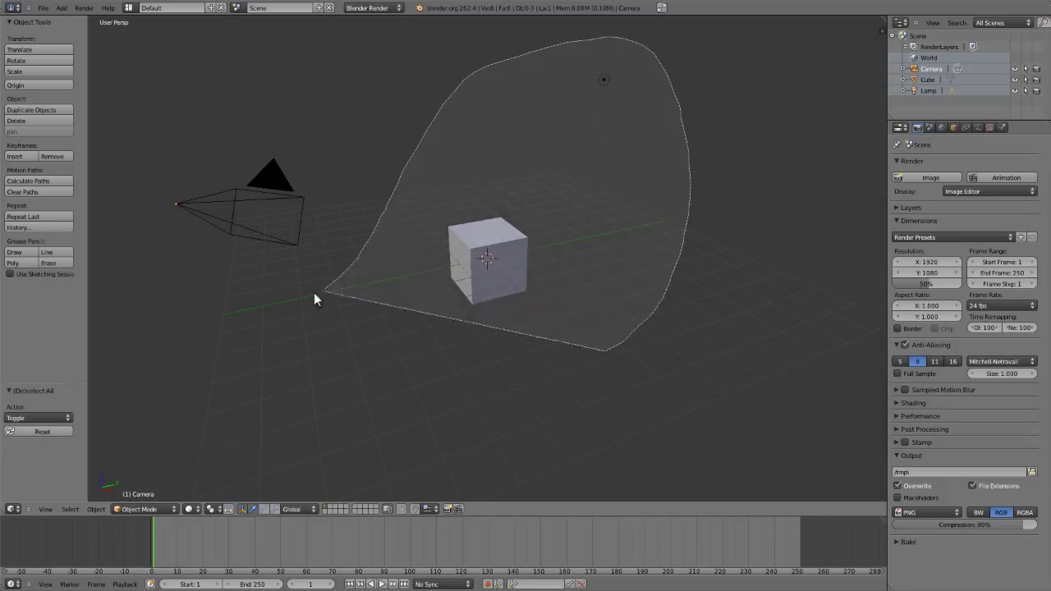
mouse_move(314, 293)
ctrl+mouse_down()
mouse_move(223, 320)
mouse_move(134, 274)
mouse_move(159, 129)
mouse_move(211, 92)
mouse_move(311, 83)
mouse_move(331, 119)
mouse_move(332, 151)
mouse_move(337, 138)
ctrl+mouse_up()
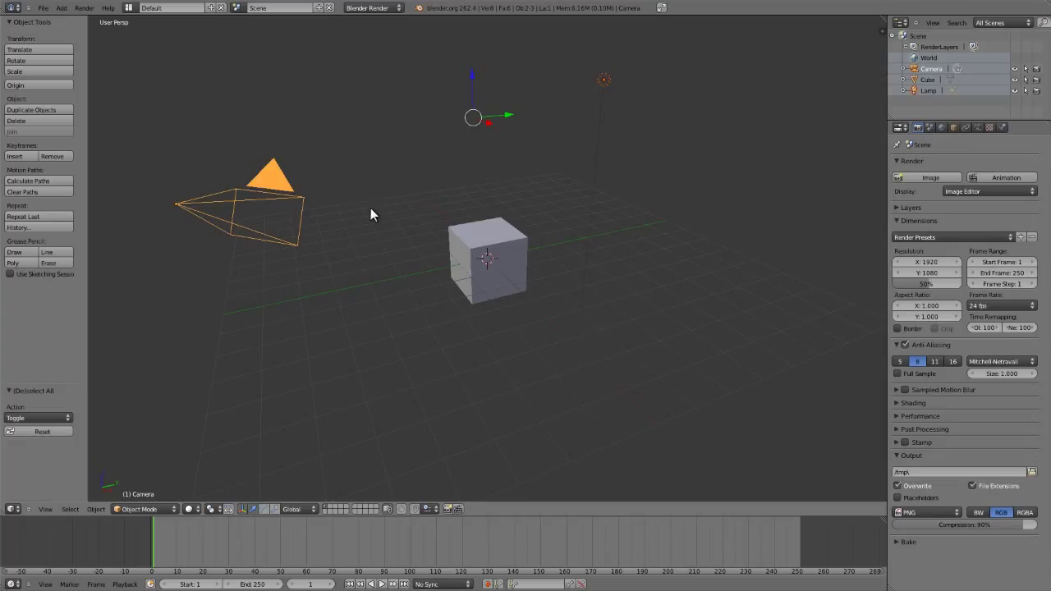
key(a)
Step: Lasso-select and lasso-deselect objects in the 3D view, ending with nothing selected
mouse_move(332, 351)
ctrl+mouse_down()
mouse_move(293, 95)
mouse_move(115, 228)
mouse_move(284, 430)
mouse_move(381, 230)
mouse_move(557, 154)
mouse_move(521, 425)
mouse_move(402, 465)
ctrl+mouse_up()
mouse_move(662, 326)
ctrl+shift+mouse_down()
mouse_move(329, 373)
mouse_move(411, 150)
mouse_move(622, 184)
ctrl+shift+mouse_up()
key(a)
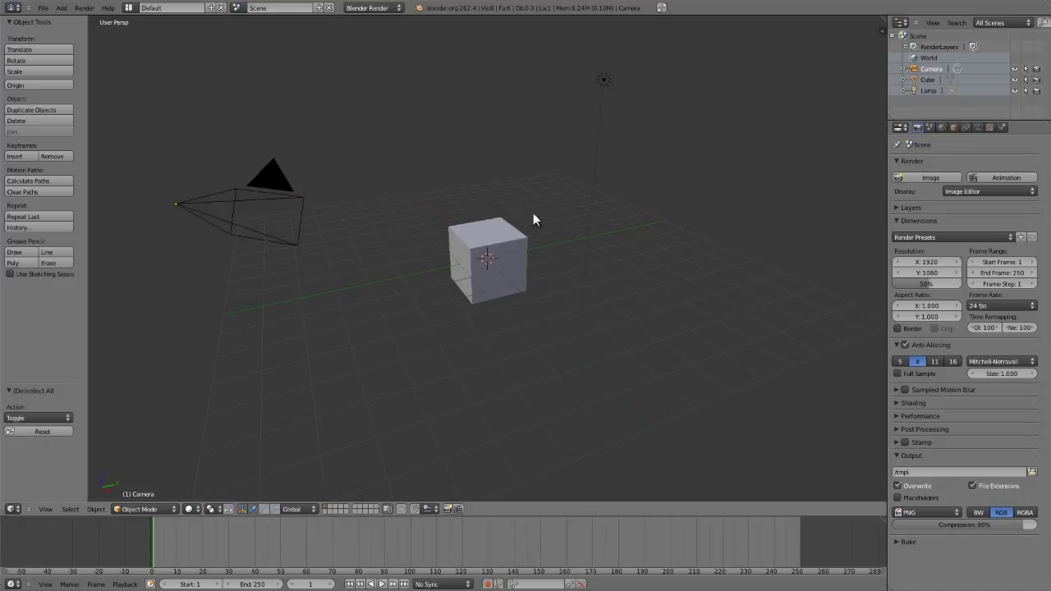
Step: Border-select the camera, cube and lamp together in the 3D view
key(b)
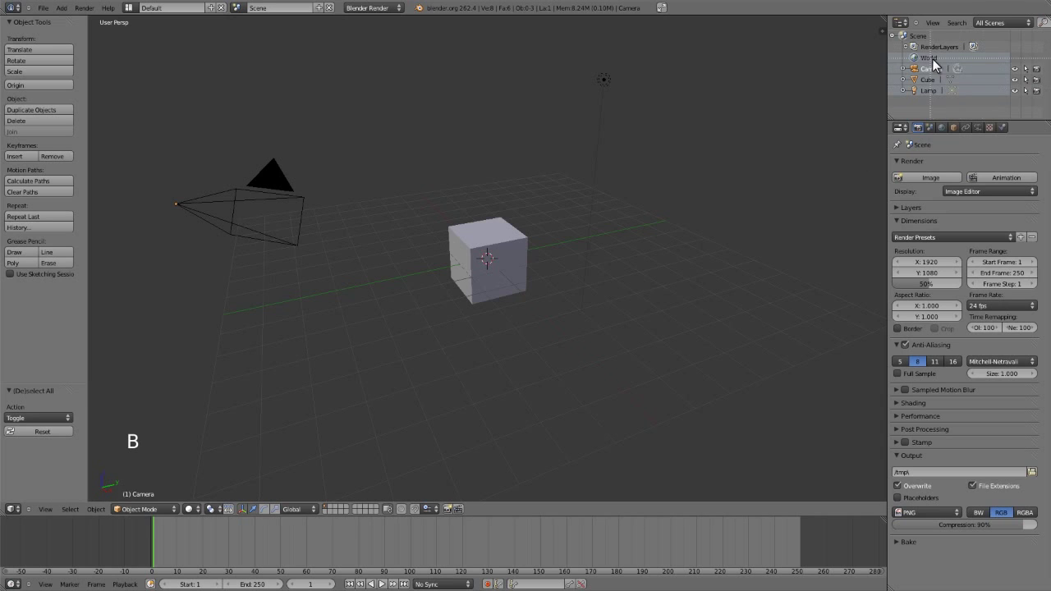
right_click(929, 55)
key(b)
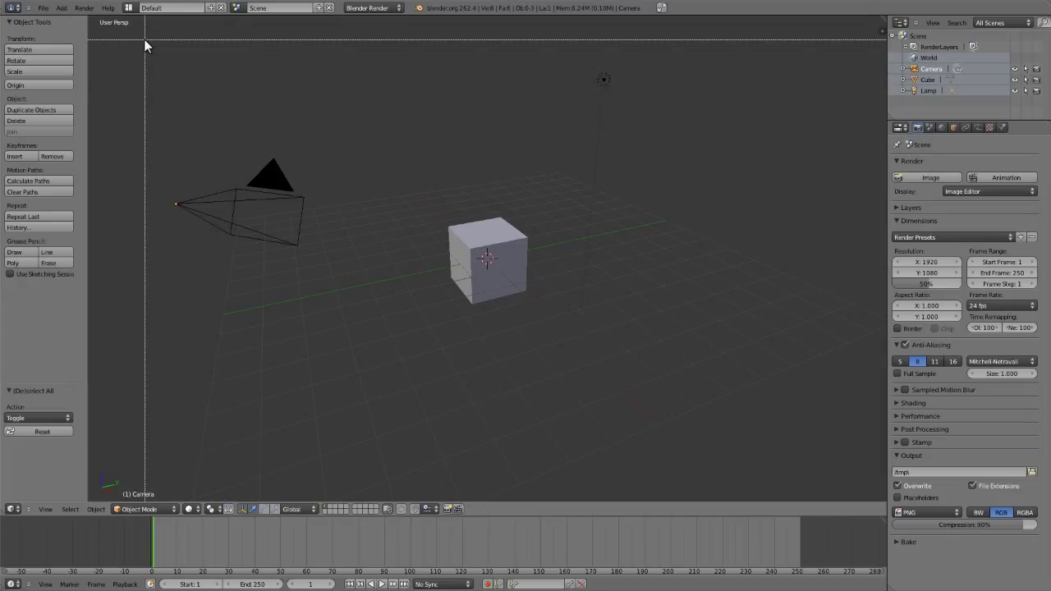
drag(144, 39, 761, 414)
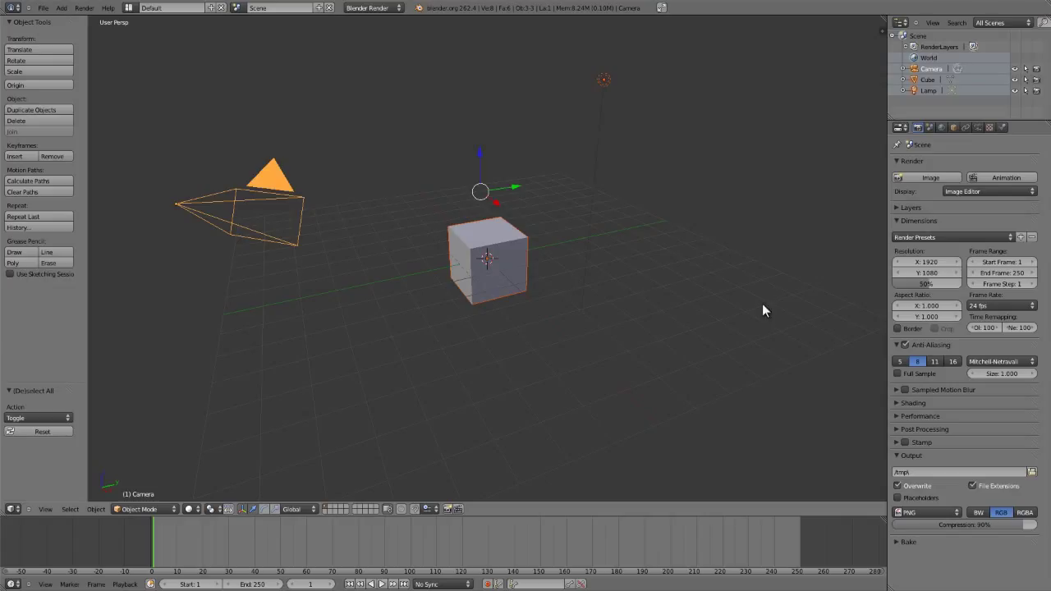
Step: Deselect the camera, cube and lamp with a border selection in the 3D view
key(b)
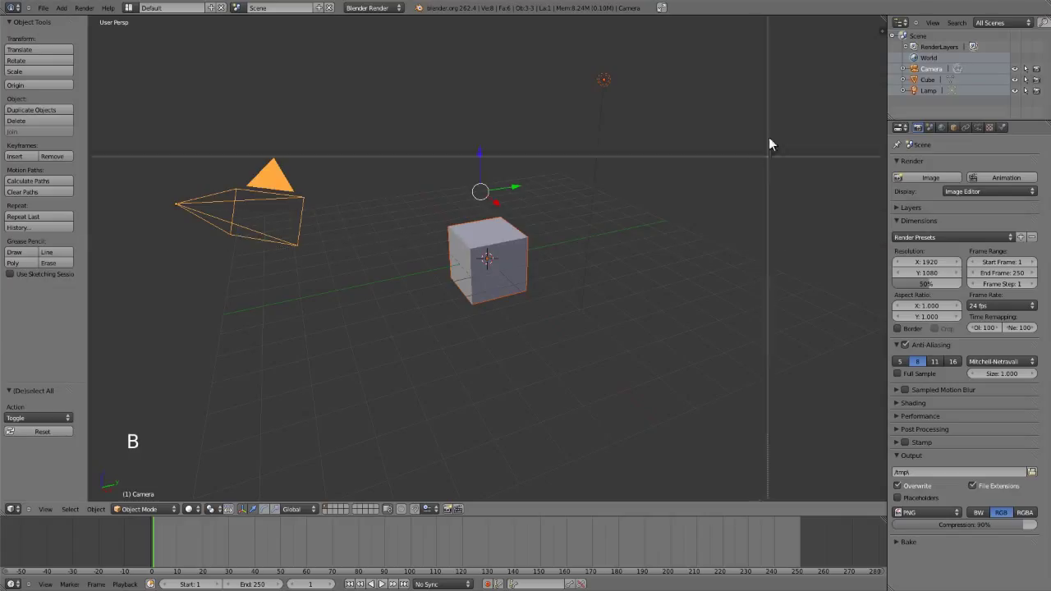
drag(780, 35, 136, 372)
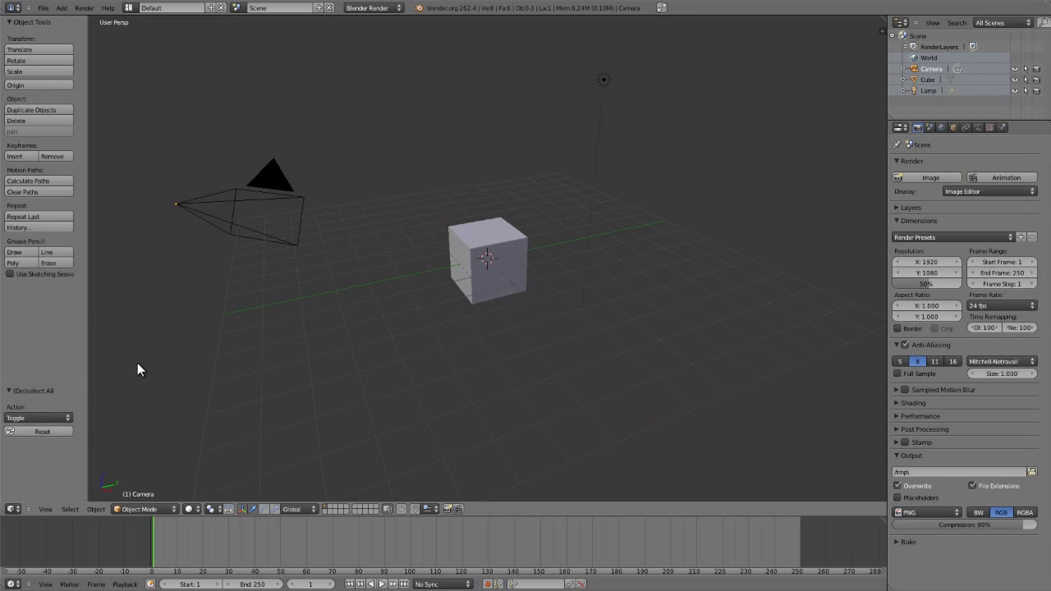
key(b)
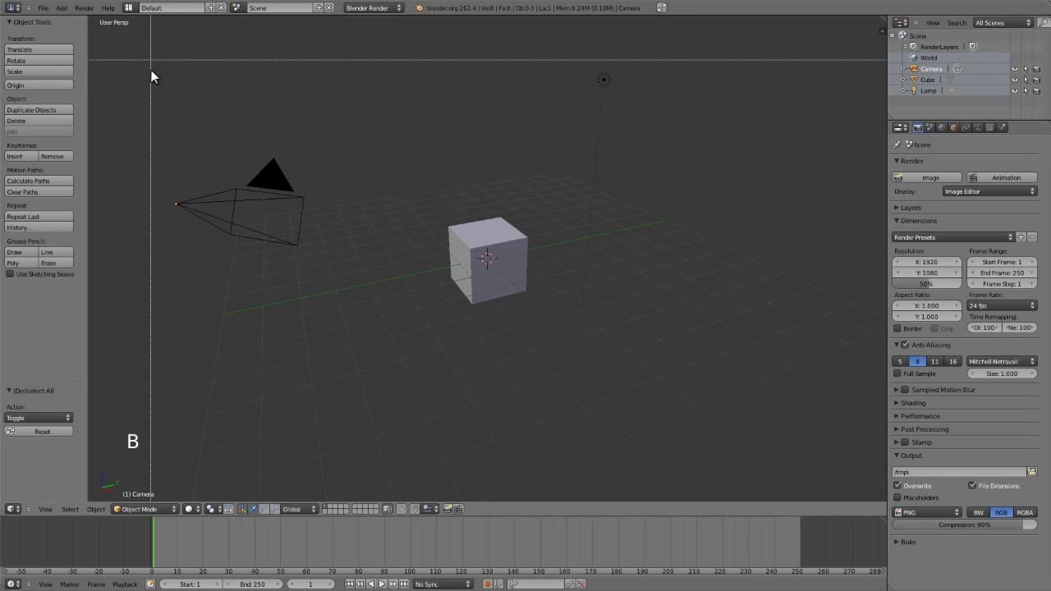
right_click(429, 156)
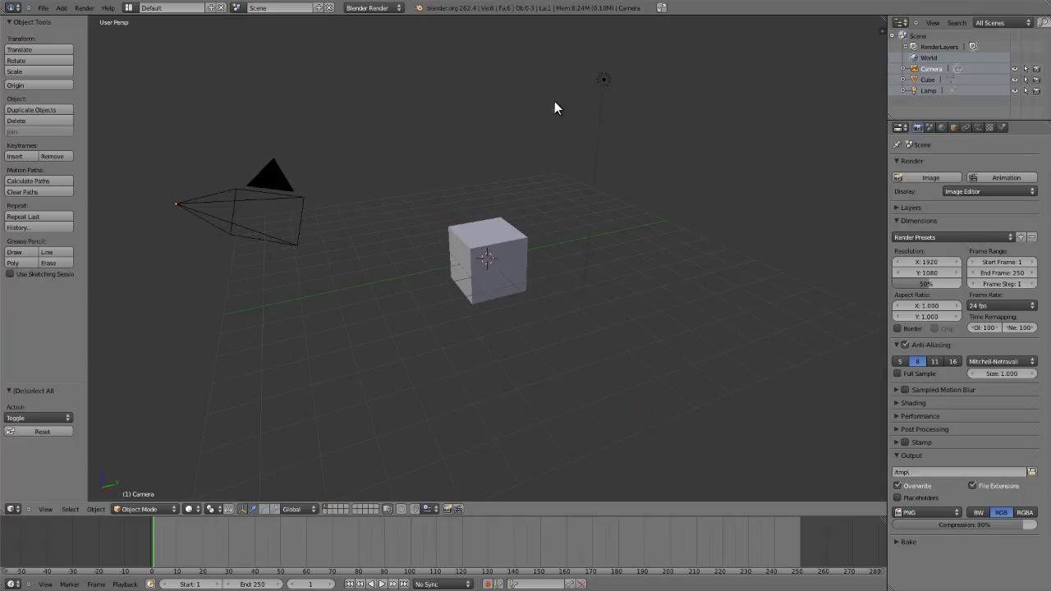
Step: Start a circle selection near the camera in the 3D view and adjust the selection circle to a small radius
key(c)
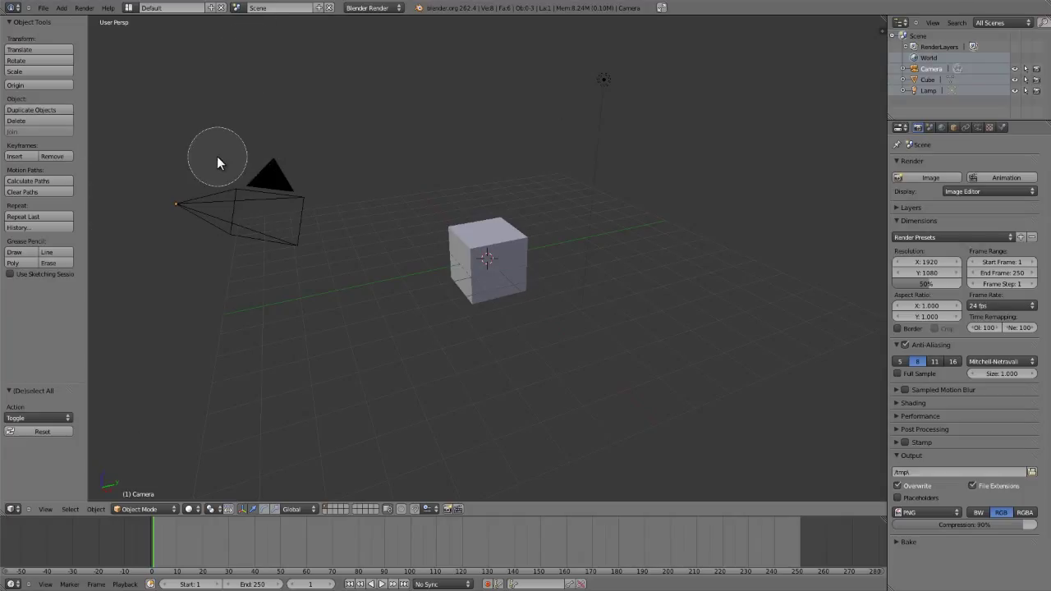
scroll(217, 156, down, 5)
scroll(219, 158, up, 6)
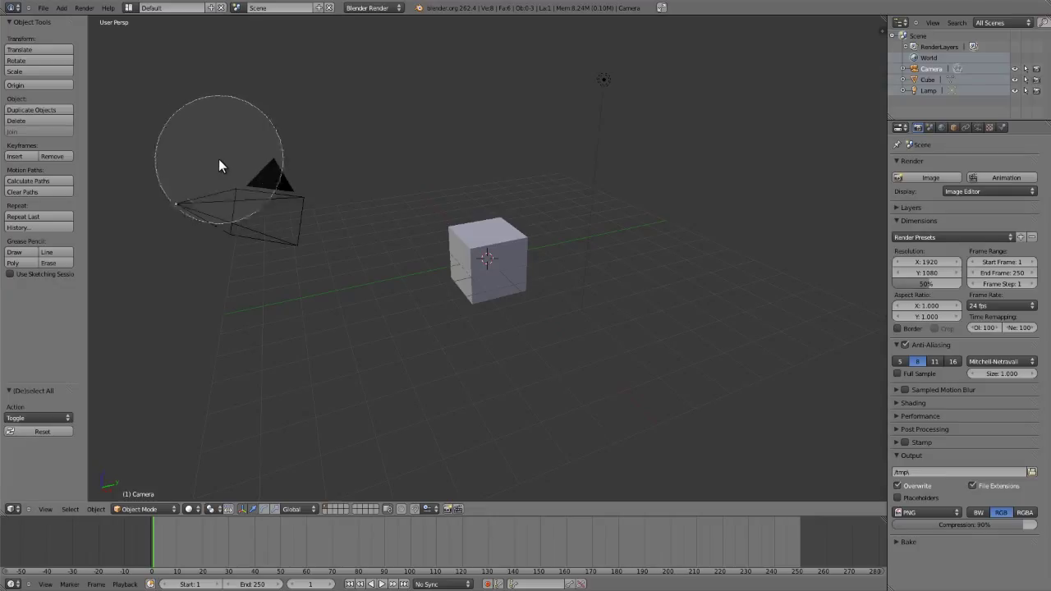
scroll(219, 164, down, 3)
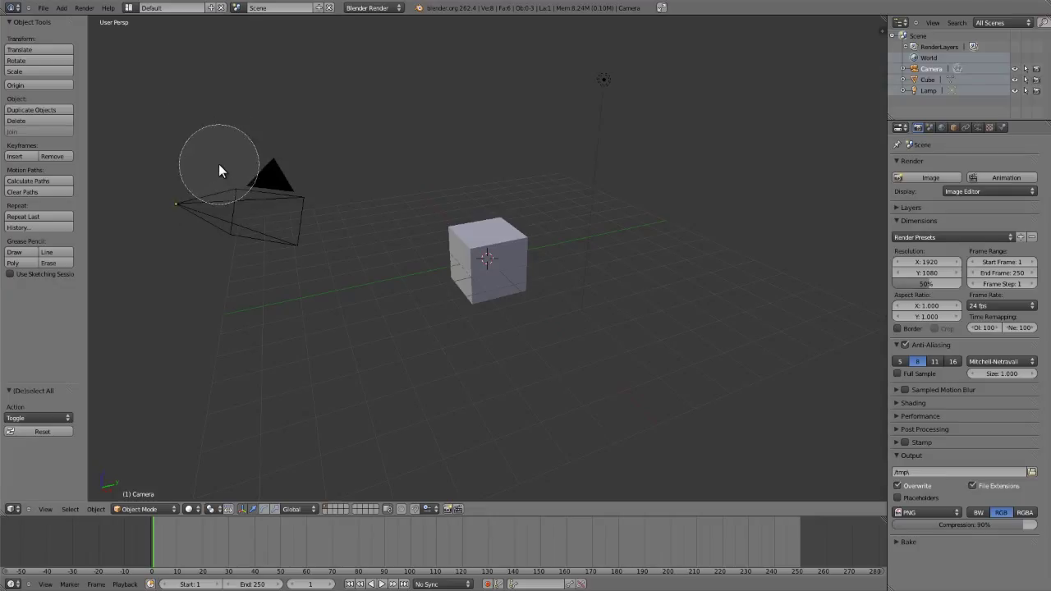
scroll(218, 164, down, 2)
scroll(218, 171, down, 2)
scroll(218, 171, up, 5)
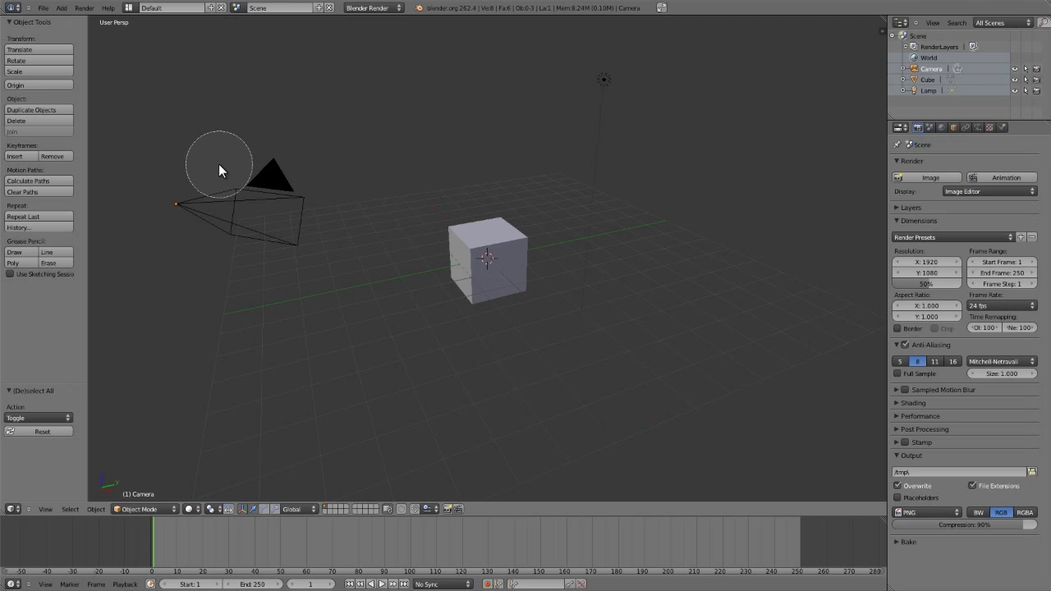
Step: Select the camera, cube and lamp by sweeping the selection circle over them, and deselect all three the same way
mouse_move(200, 141)
mouse_down()
mouse_move(192, 231)
mouse_move(394, 288)
mouse_move(502, 237)
mouse_move(568, 97)
mouse_move(629, 47)
mouse_up()
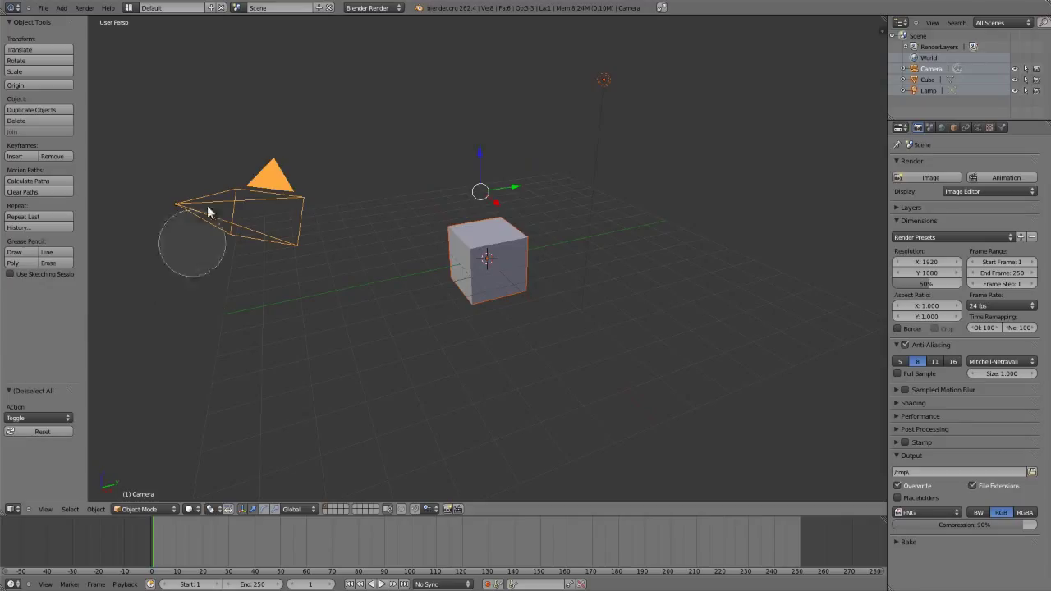
mouse_move(209, 206)
middle_down()
mouse_move(262, 195)
mouse_move(433, 236)
mouse_move(538, 210)
mouse_move(666, 64)
mouse_move(564, 90)
middle_up()
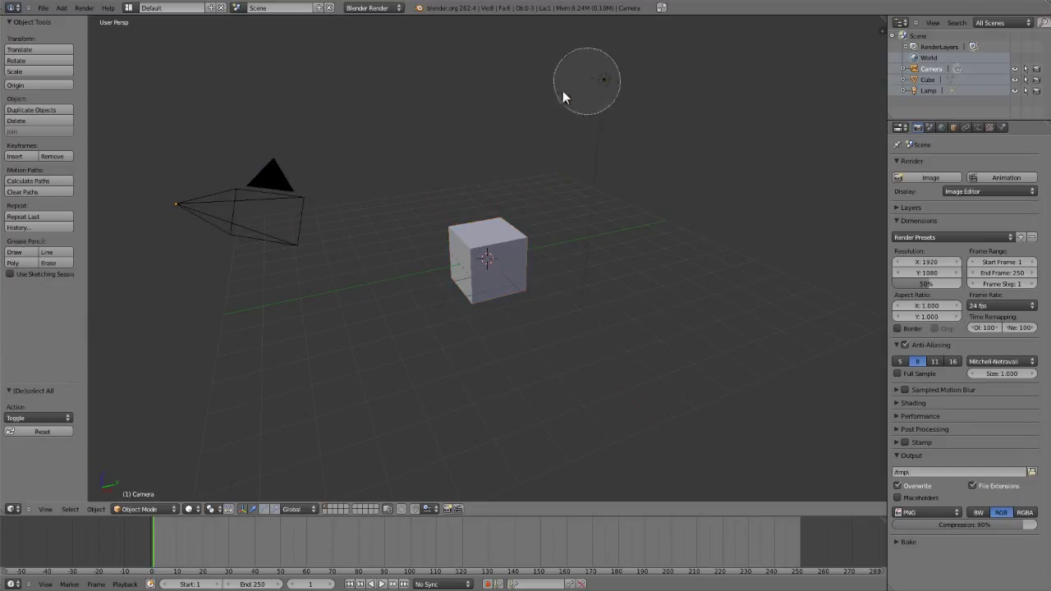